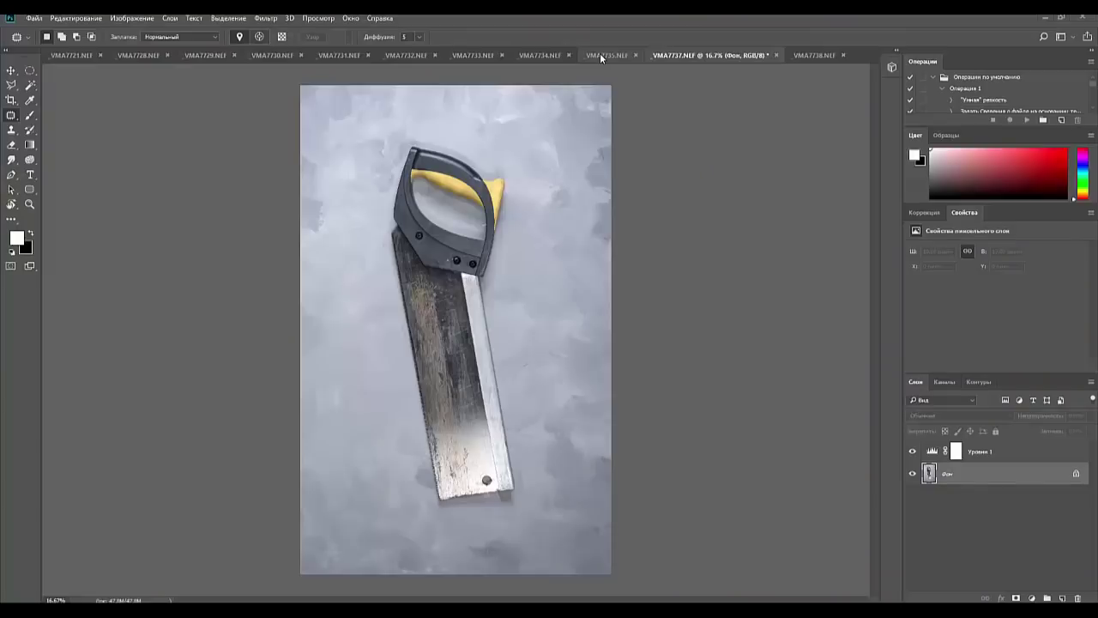
In _VMA7735.NEF, start a crop that trims the wooden-handled saw photo and rotates it clockwise so the saw stands upright with its handle up.
click(599, 54)
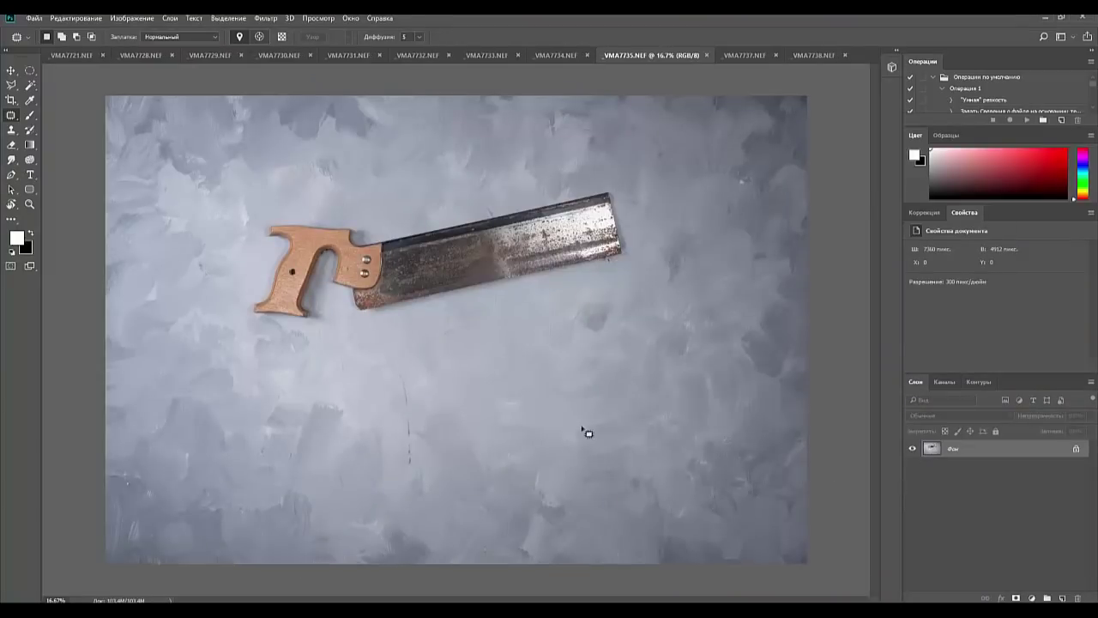
click(11, 99)
drag(105, 329, 133, 320)
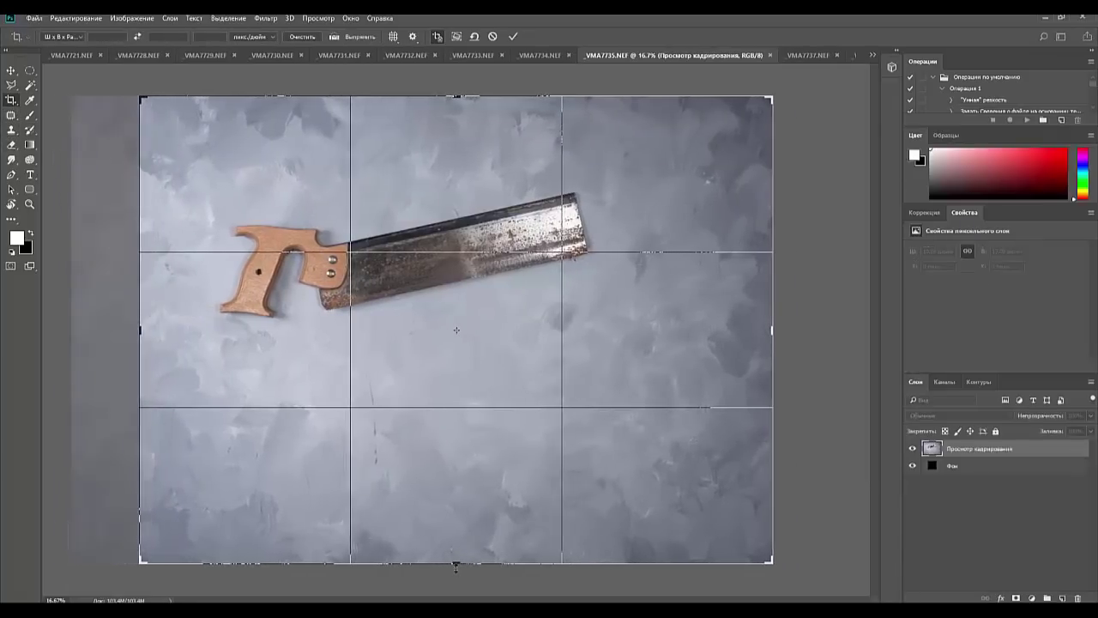
drag(455, 565, 441, 481)
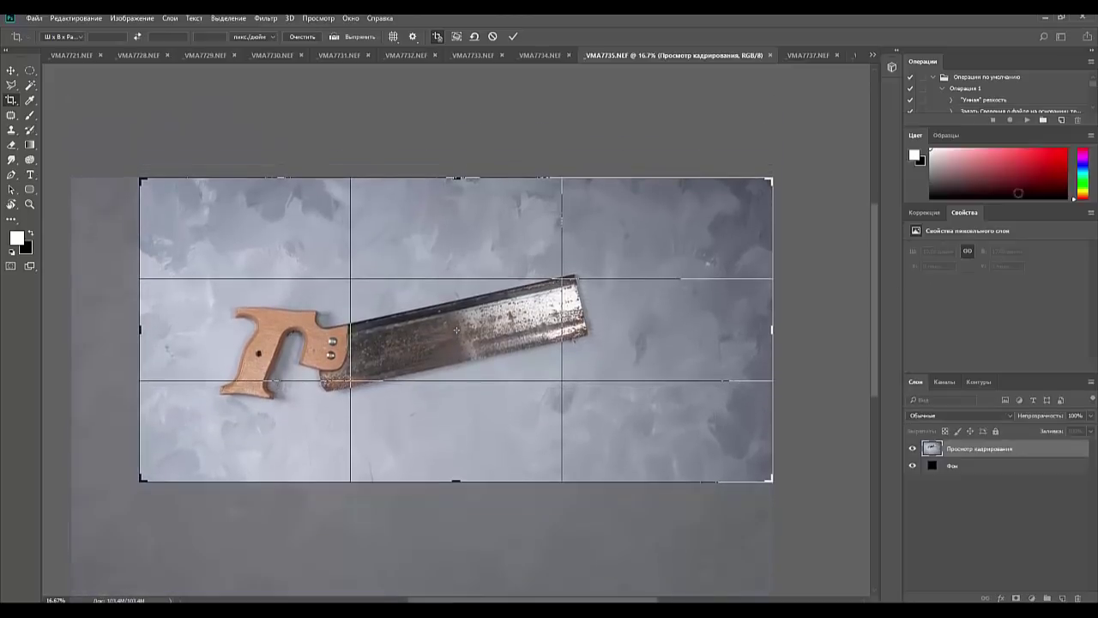
drag(823, 153, 594, 597)
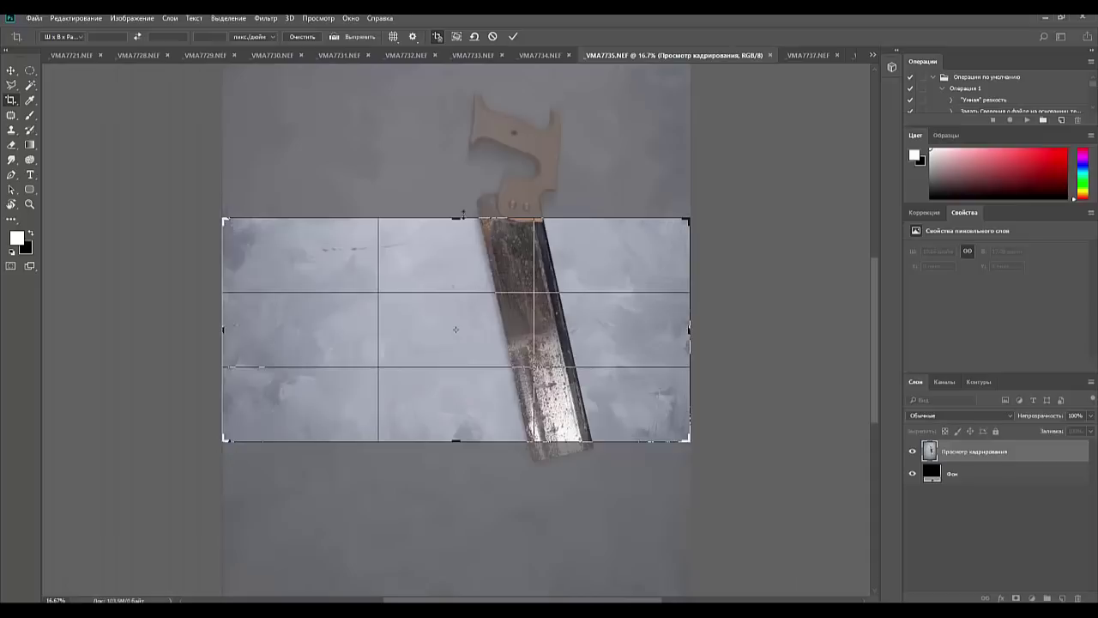
Frame the whole upright wooden-handled saw in a portrait crop of about 3440 × 5620 px and apply it.
drag(463, 213, 453, 120)
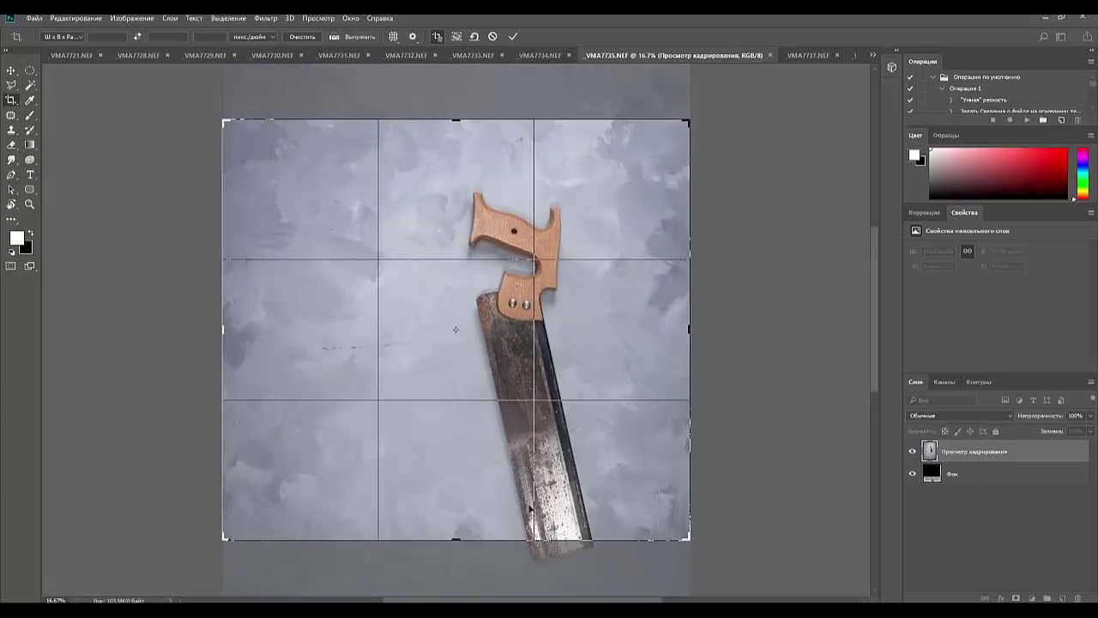
mouse_move(456, 540)
mouse_down()
mouse_move(464, 590)
mouse_move(462, 521)
mouse_move(462, 541)
mouse_up()
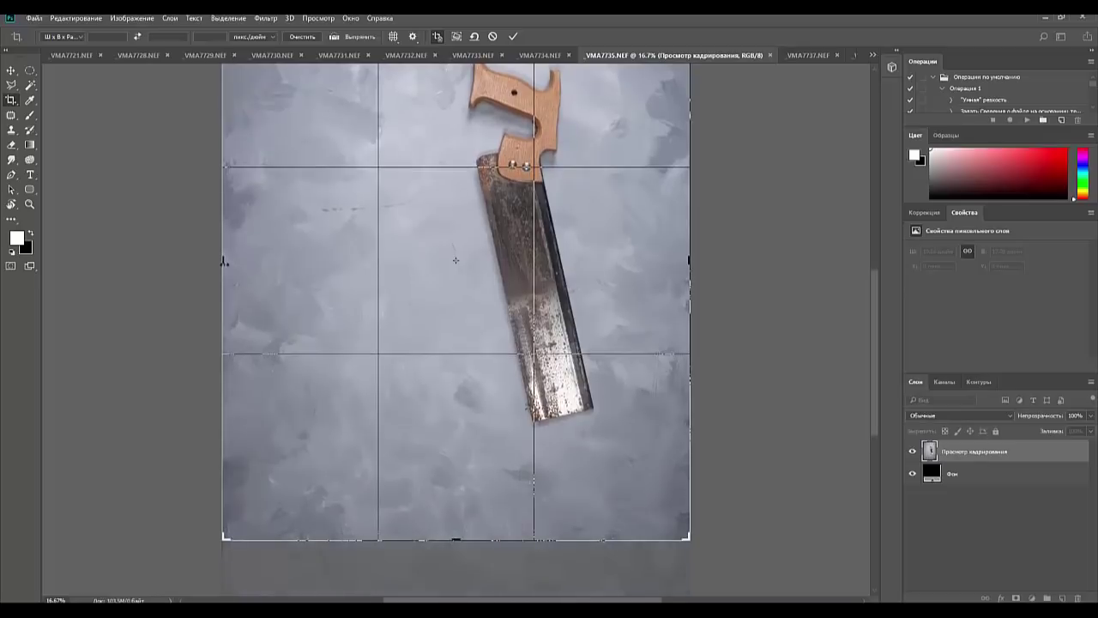
drag(227, 257, 291, 266)
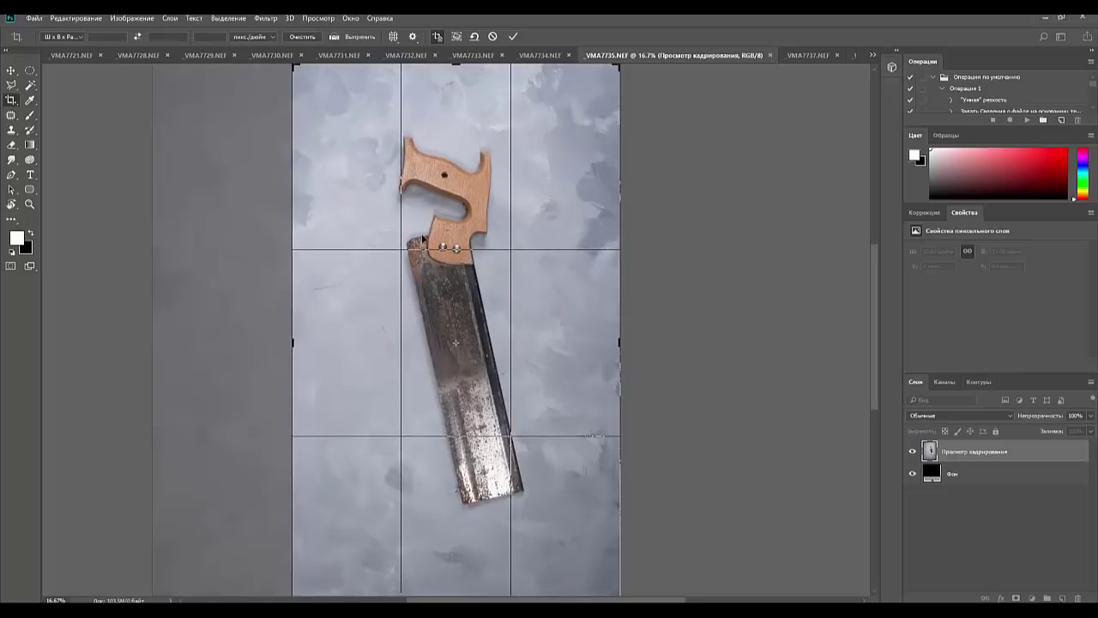
key(ctrl+minus)
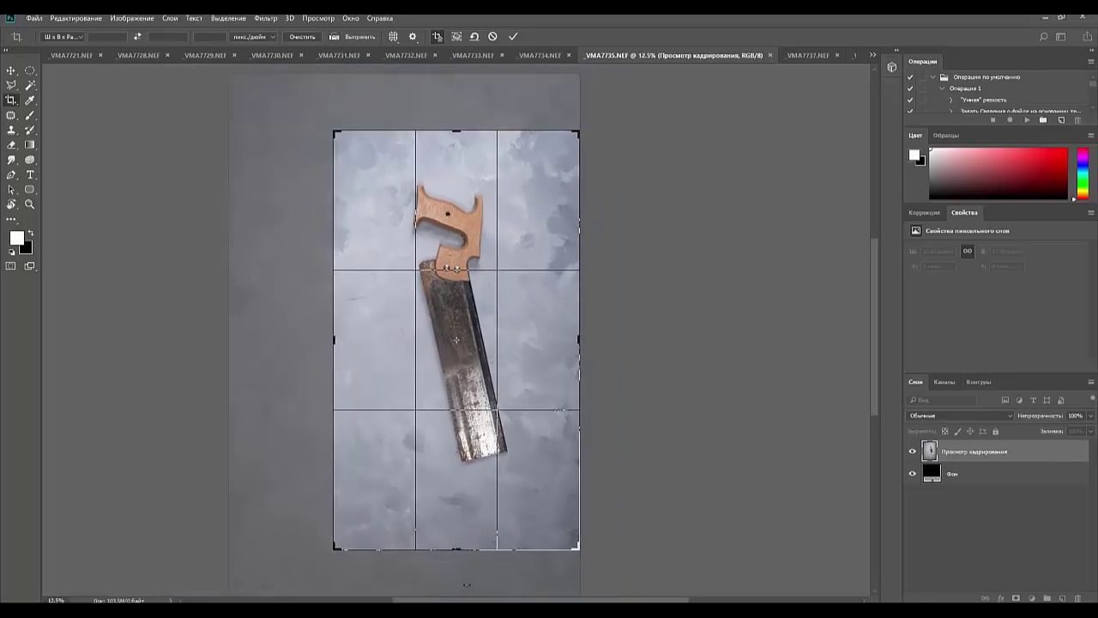
drag(453, 554, 456, 539)
drag(457, 144, 456, 147)
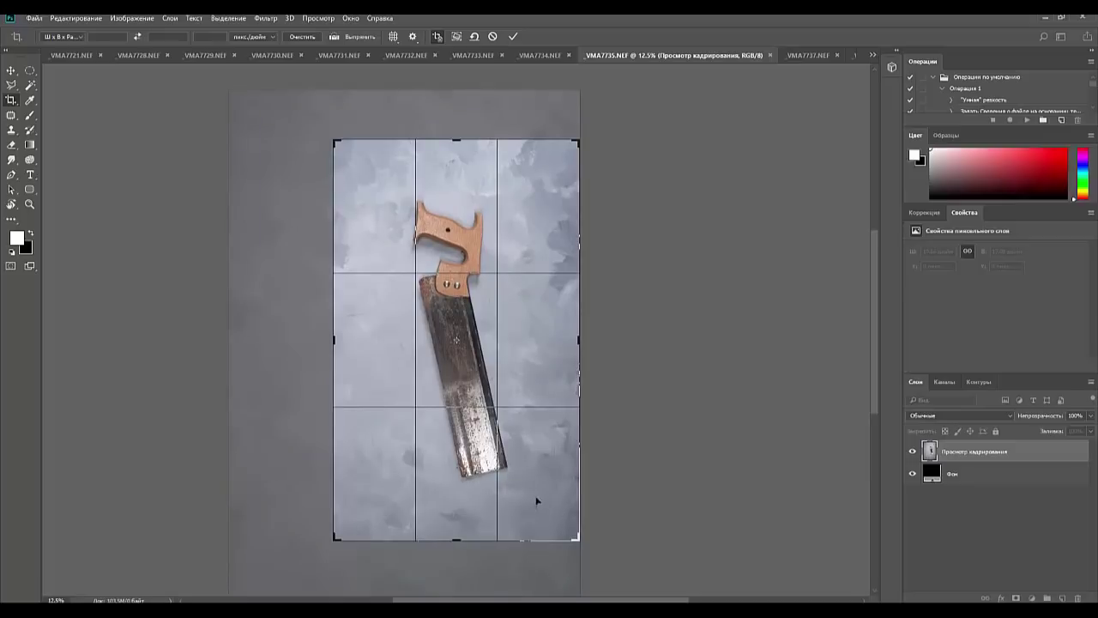
key(Return)
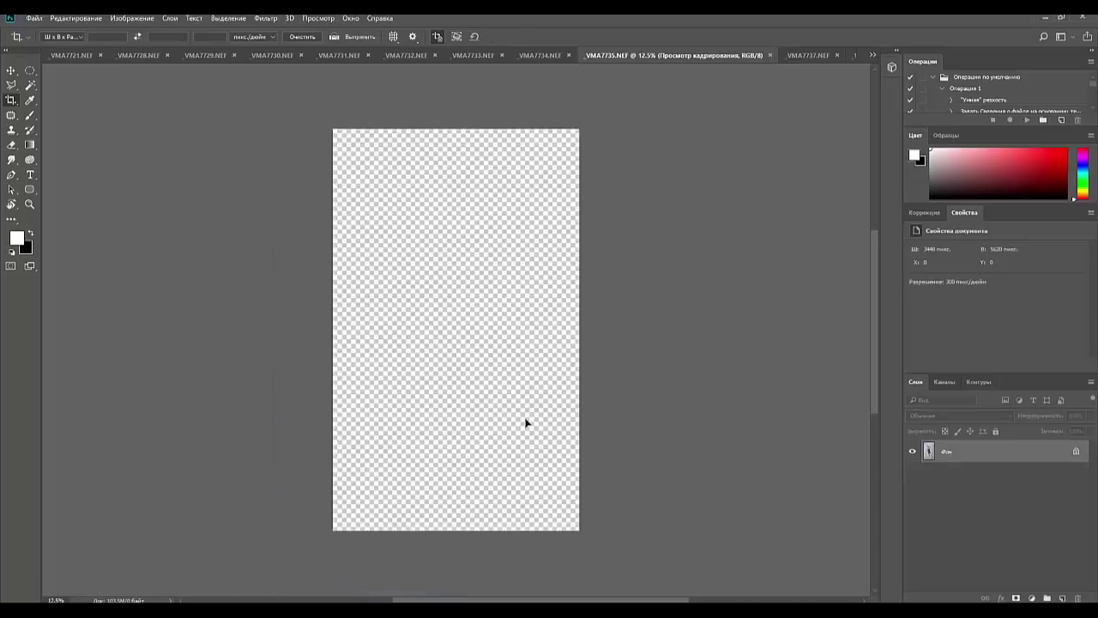
Add a Levels adjustment layer to the wooden-handled saw photo with black input 23 and white input 234.
click(925, 212)
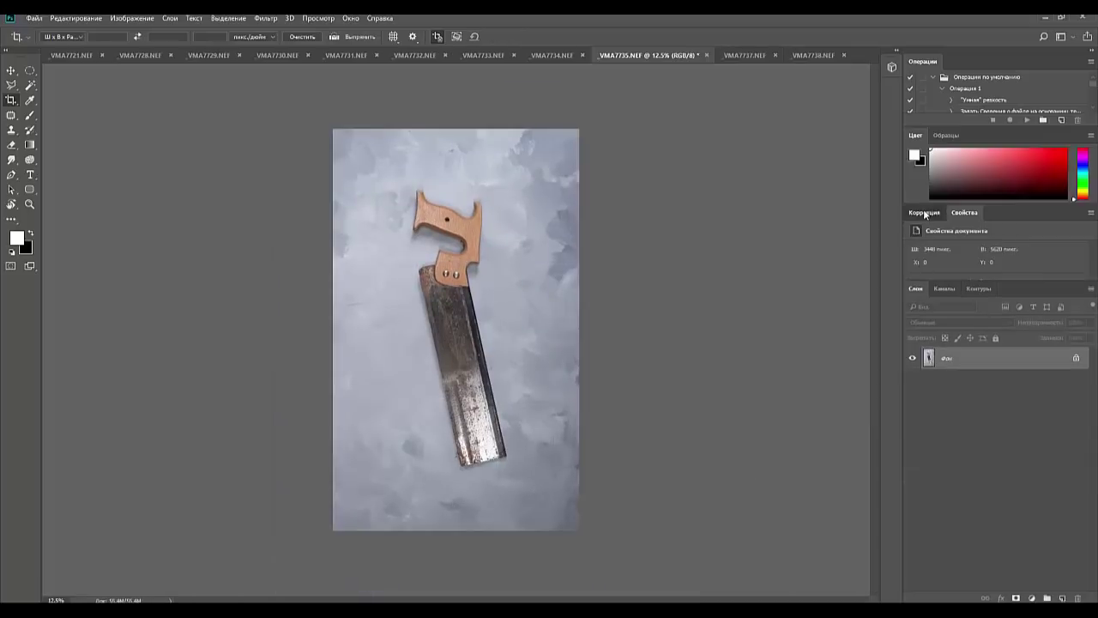
click(943, 246)
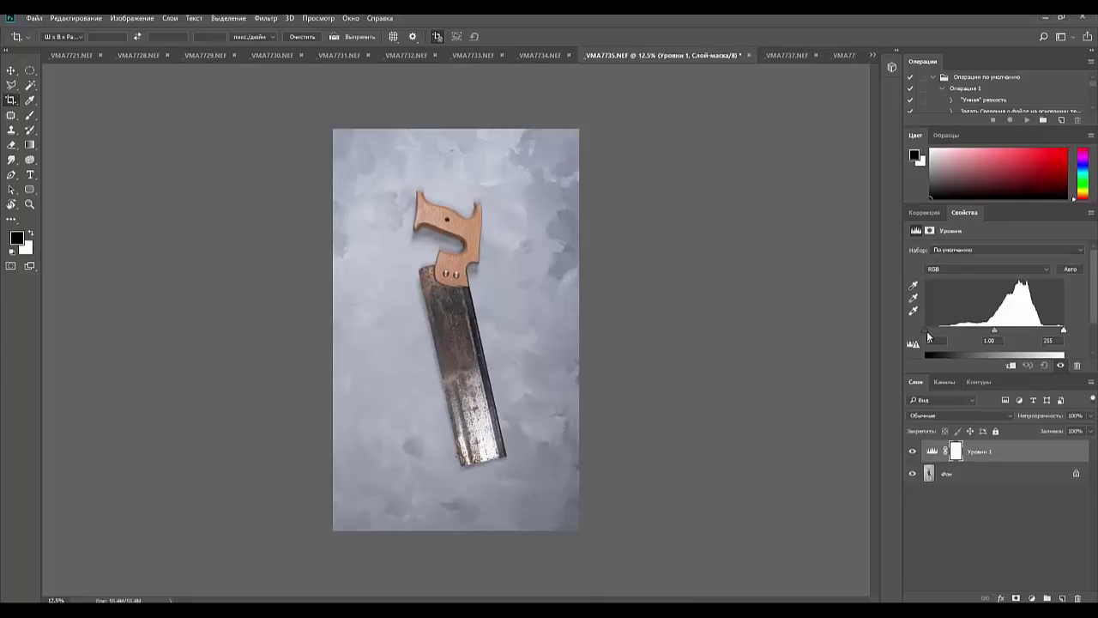
drag(924, 328, 937, 328)
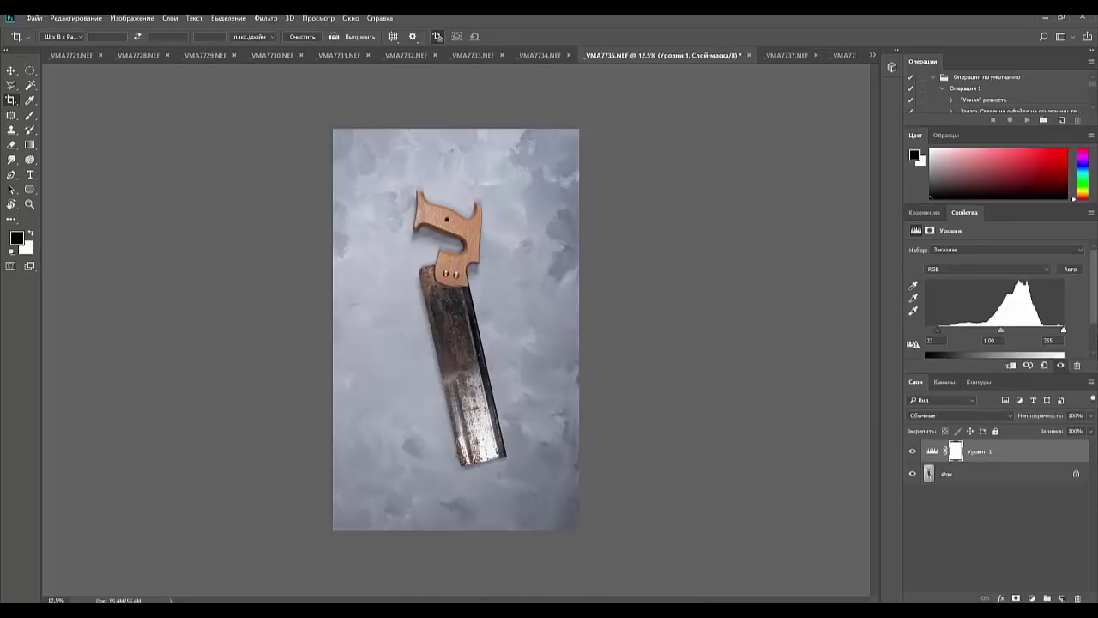
drag(1063, 332, 1054, 333)
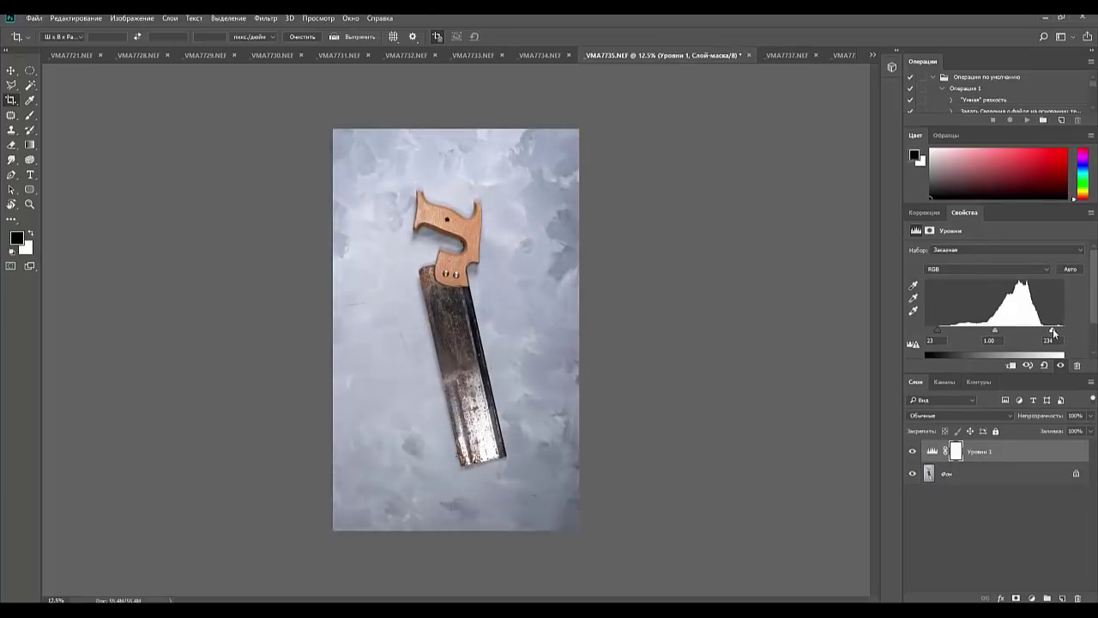
Crop _VMA7734.NEF to a portrait frame of about 3230 × 4912 px around the red U-shaped saw.
click(787, 55)
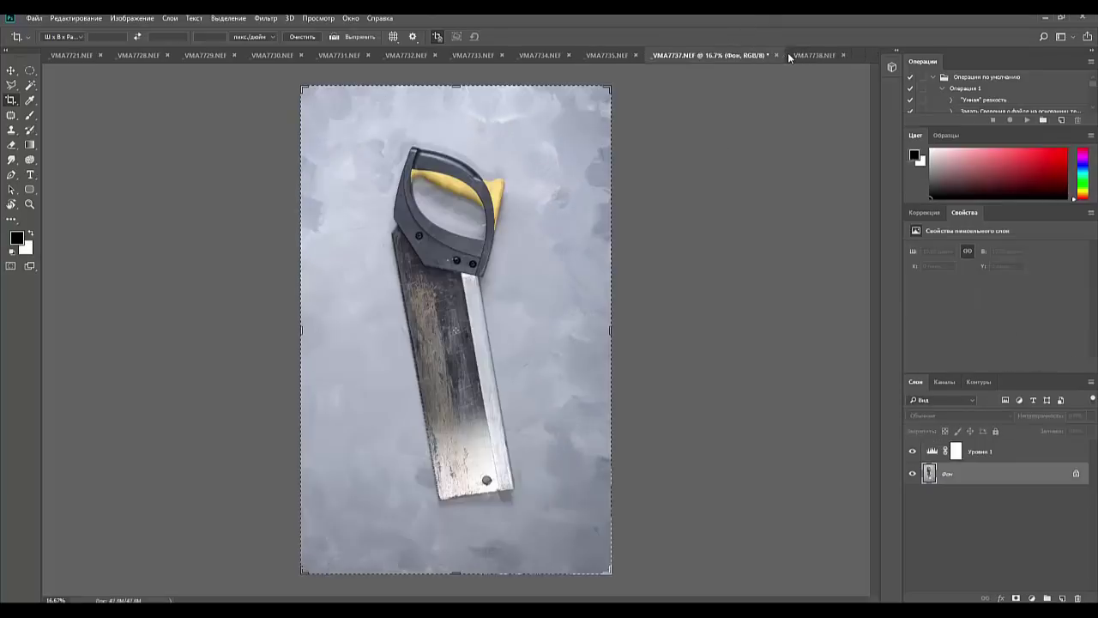
click(825, 57)
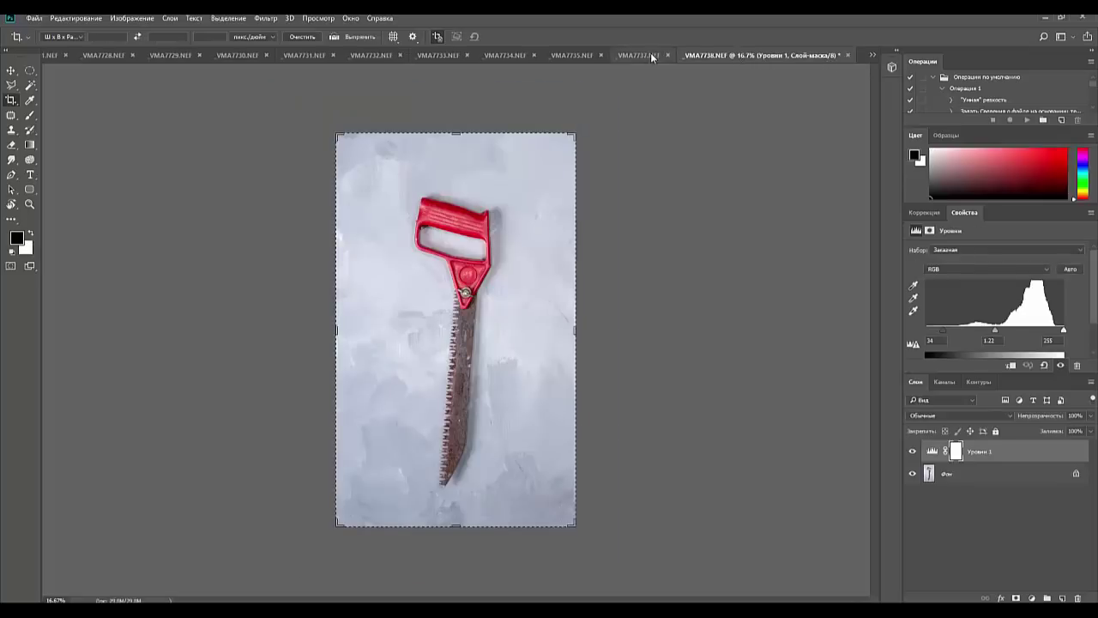
click(624, 55)
key(ctrl+shift+Tab)
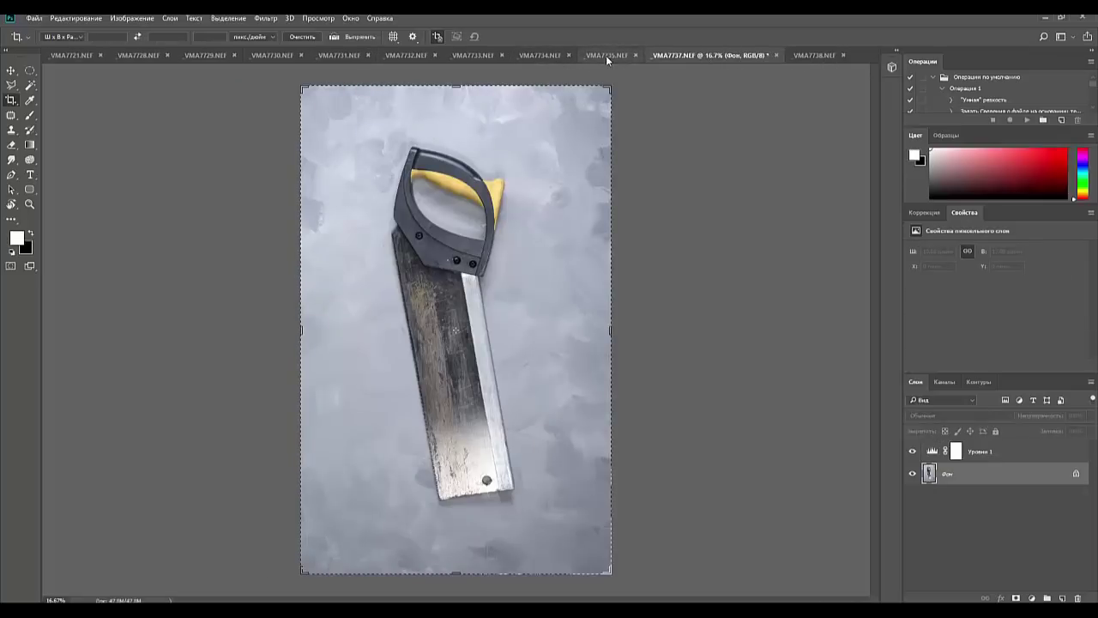
click(541, 55)
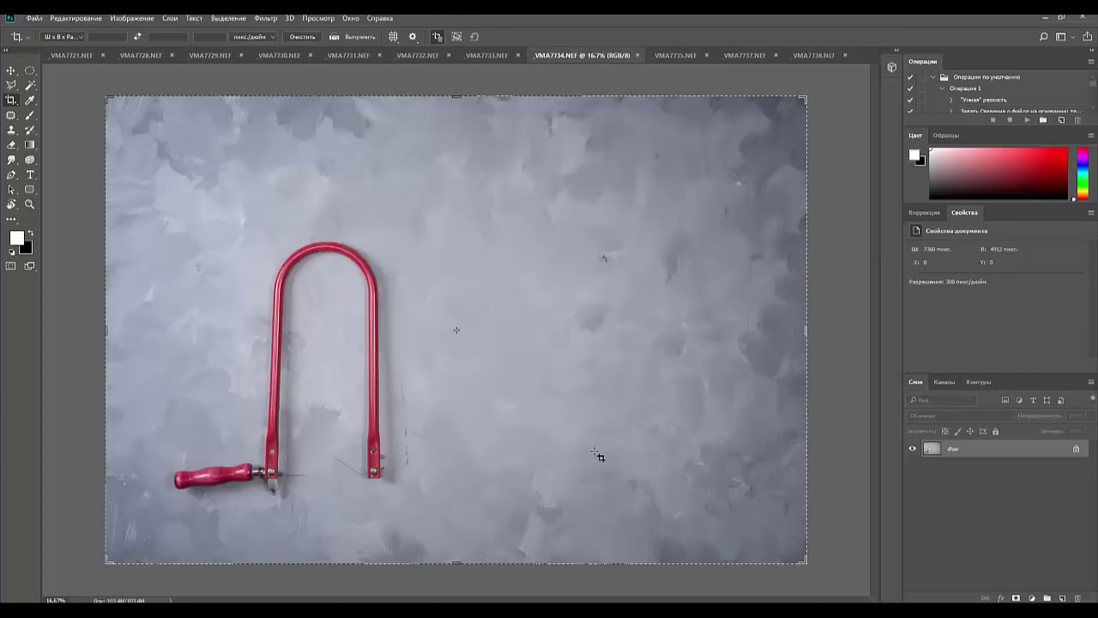
drag(805, 329, 627, 364)
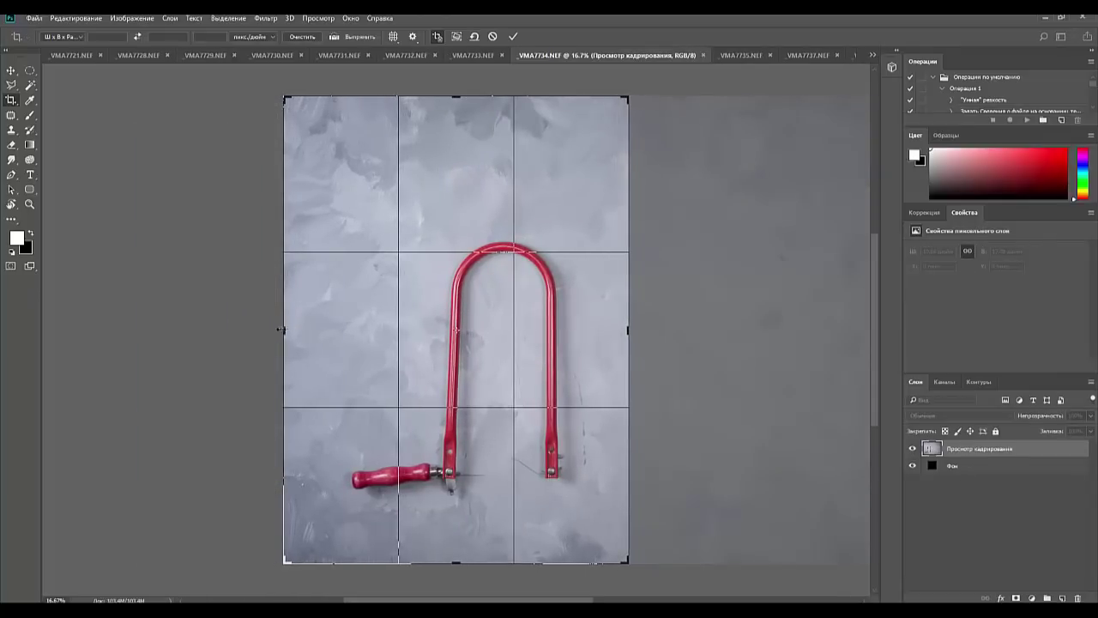
drag(280, 329, 295, 329)
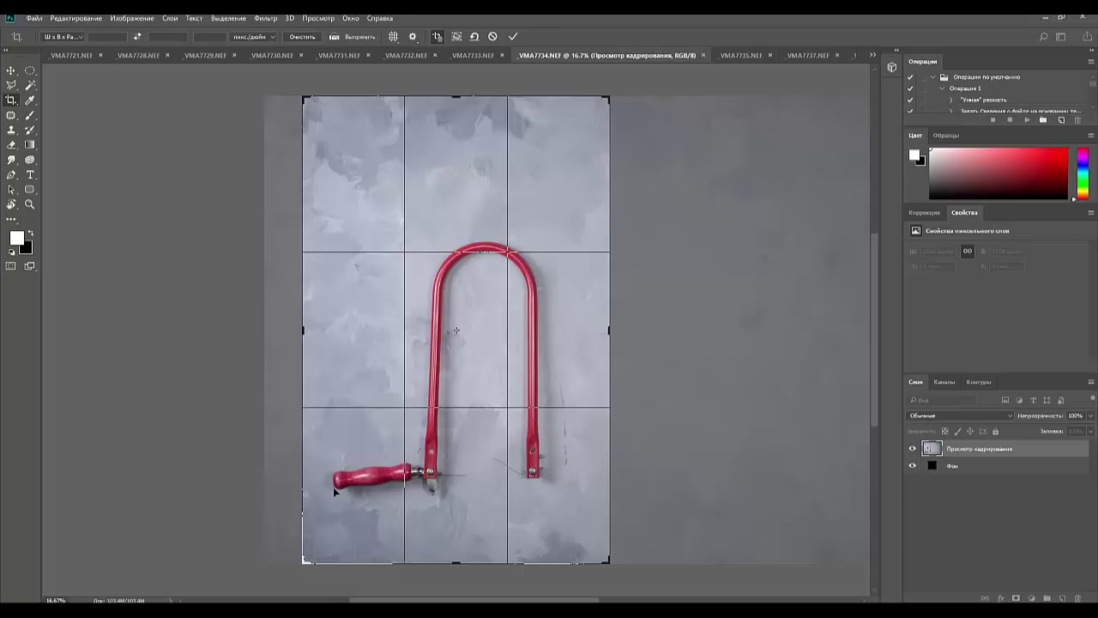
double_click(449, 362)
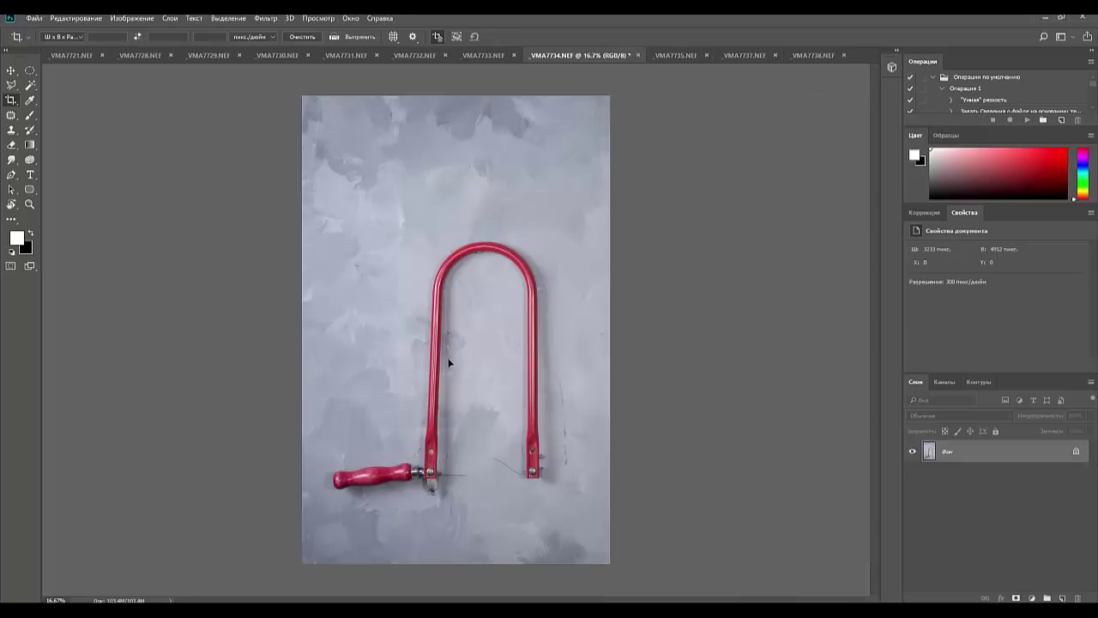
Look through the hacksaw and bow saw photos from _VMA7733.NEF back to _VMA7729.NEF.
click(484, 55)
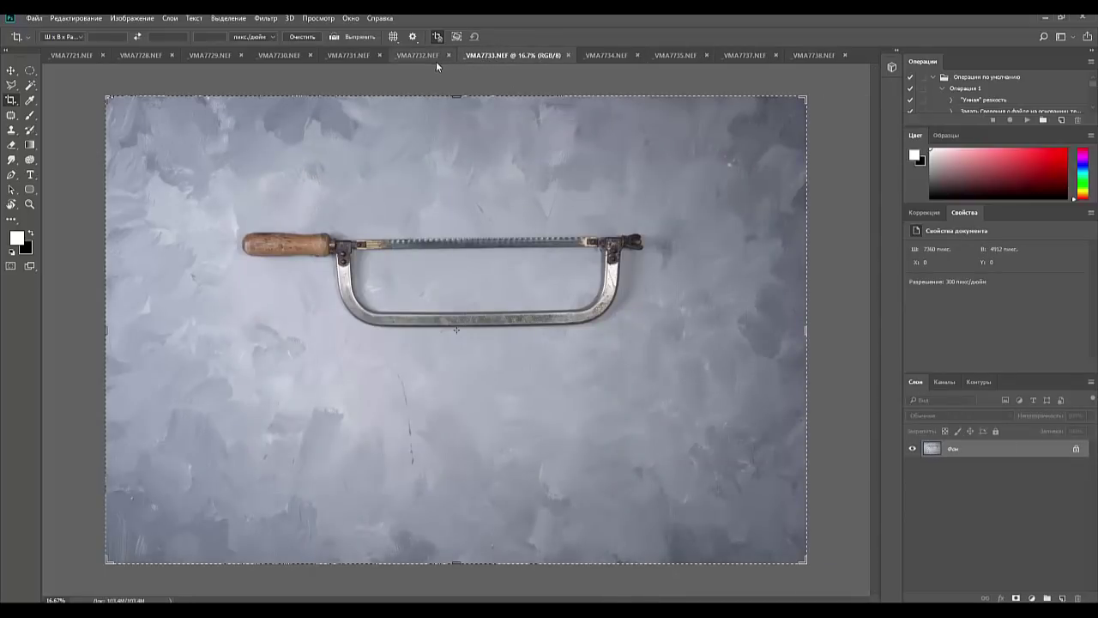
click(409, 54)
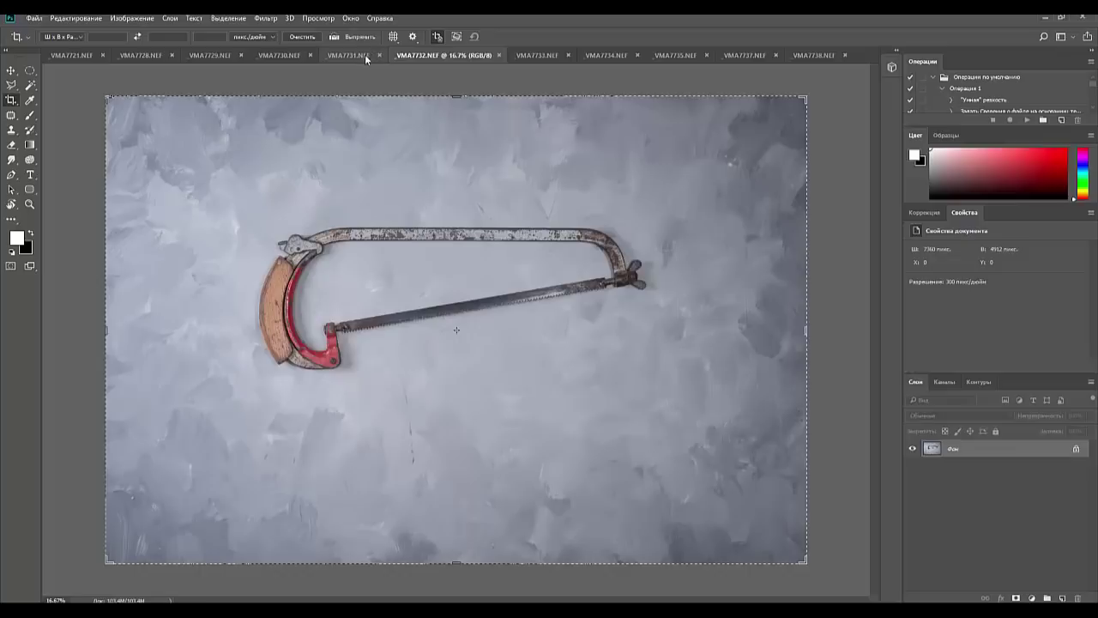
click(358, 55)
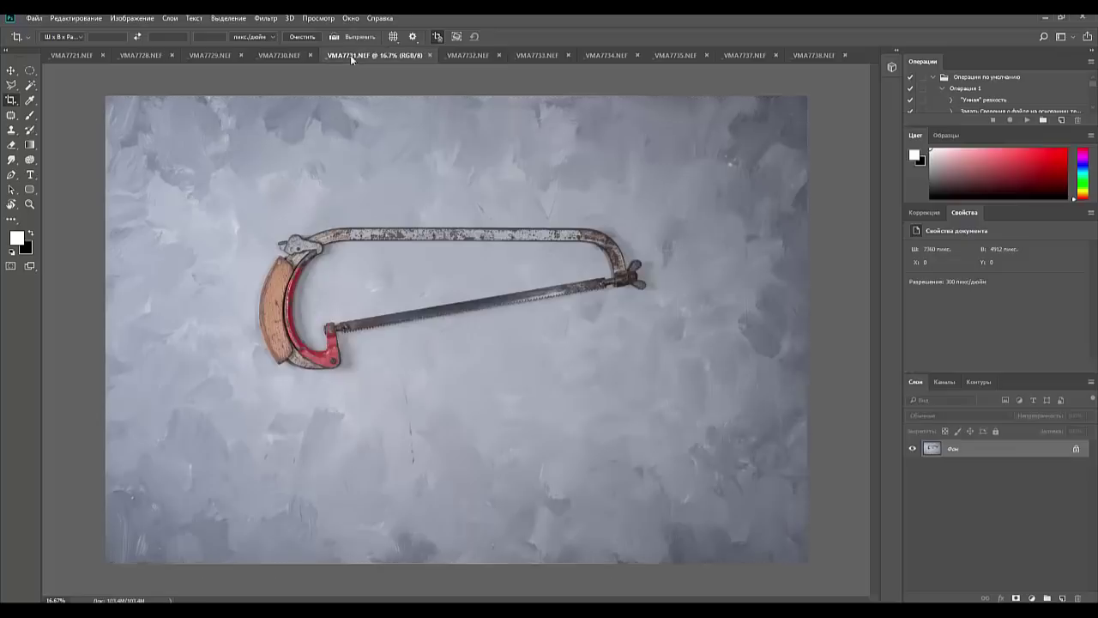
click(283, 55)
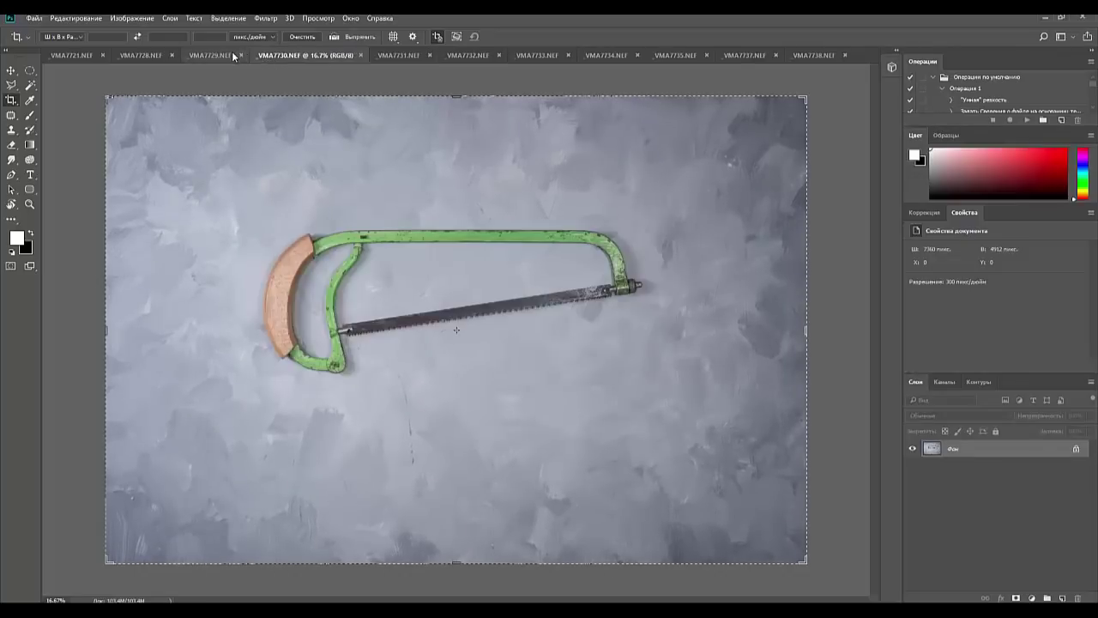
click(233, 56)
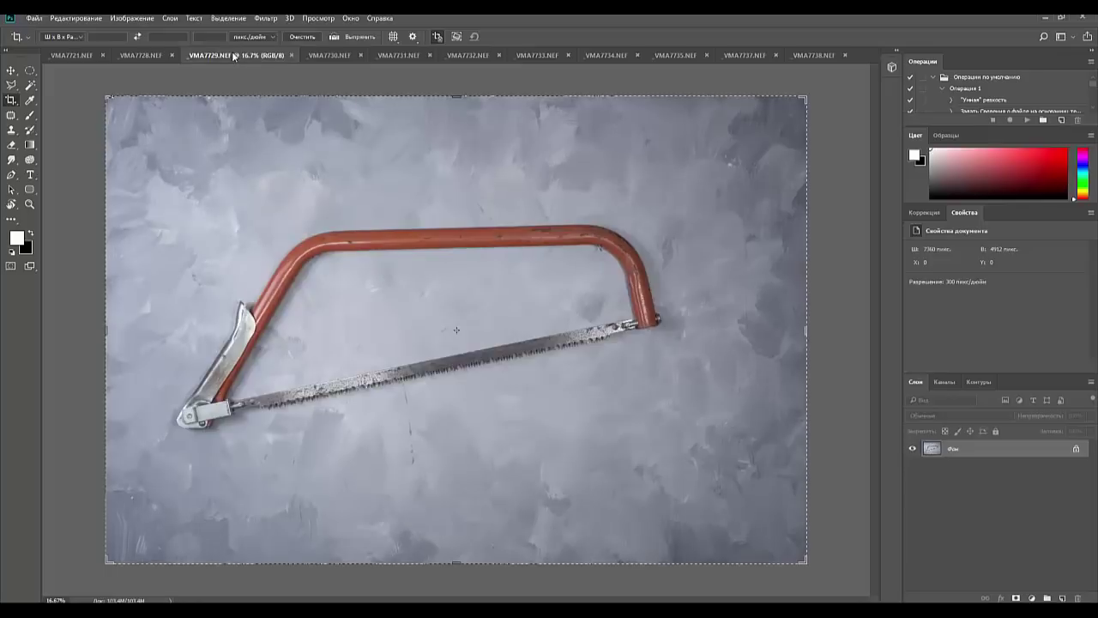
In _VMA7728.NEF, remove the reddish label from the green saw frame with the Patch tool, using clean paint nearby.
click(157, 53)
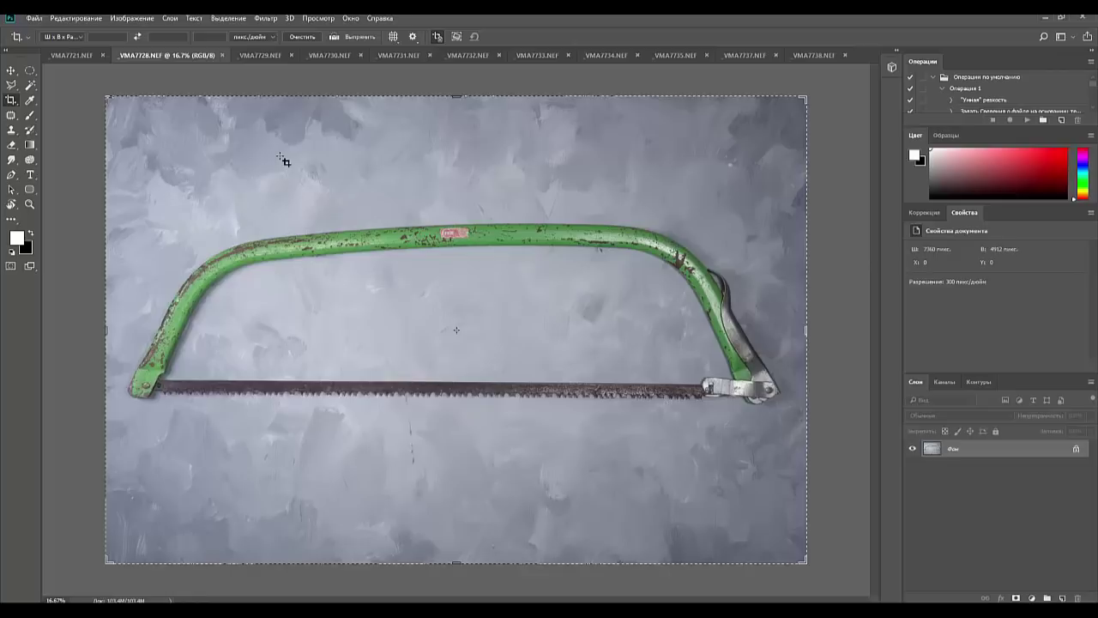
click(10, 116)
right_click(10, 116)
click(78, 134)
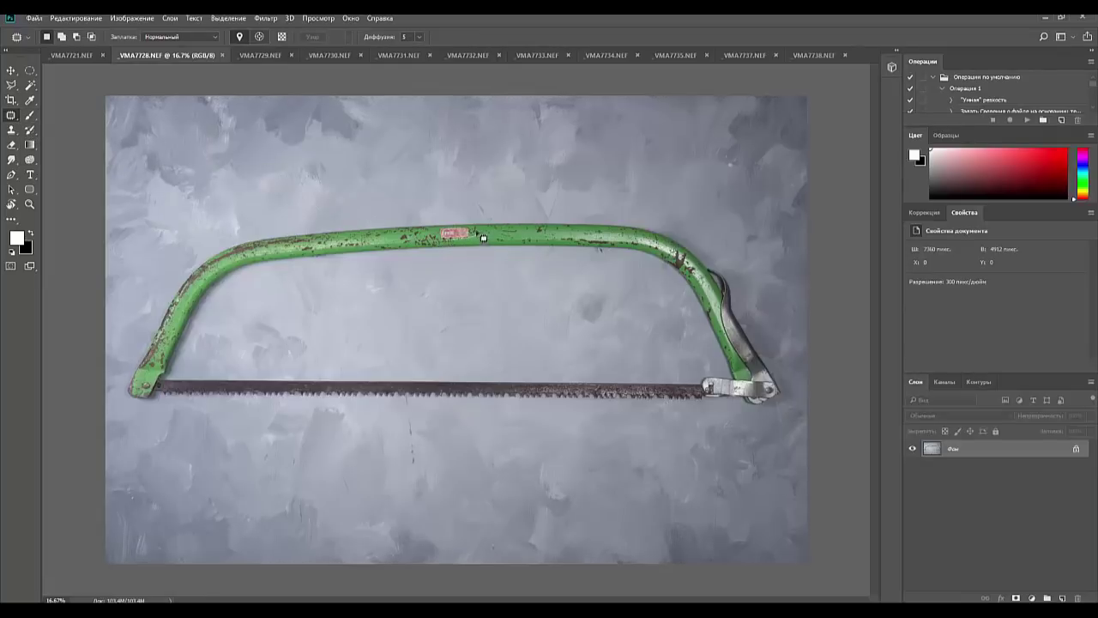
mouse_move(474, 235)
mouse_down()
mouse_move(440, 245)
mouse_move(466, 230)
mouse_move(501, 235)
mouse_move(376, 236)
mouse_up()
key(ctrl+d)
key(ctrl+d)
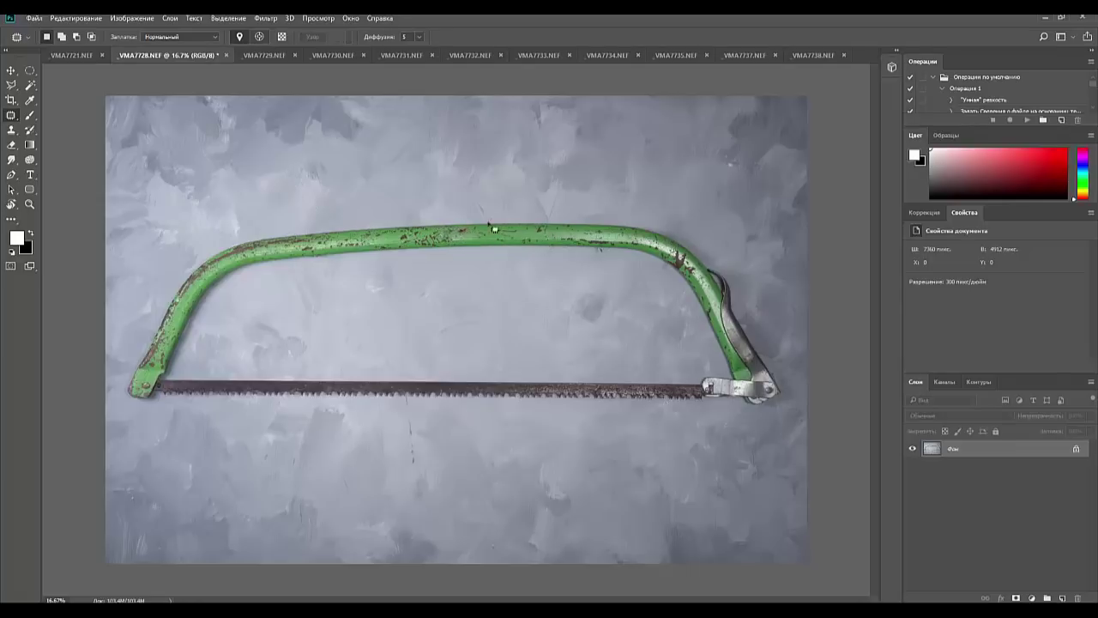
Patch the leftover traces of the label on the green frame with adjacent paint texture and clear the selection.
mouse_move(478, 239)
mouse_down()
mouse_move(461, 230)
mouse_move(442, 236)
mouse_move(481, 236)
mouse_move(350, 244)
mouse_up()
key(ctrl+d)
mouse_move(478, 235)
mouse_down()
mouse_move(450, 236)
mouse_move(525, 238)
mouse_up()
click(694, 336)
Add a Levels adjustment layer to _VMA7721.NEF with black input 17 and white input 215.
click(66, 56)
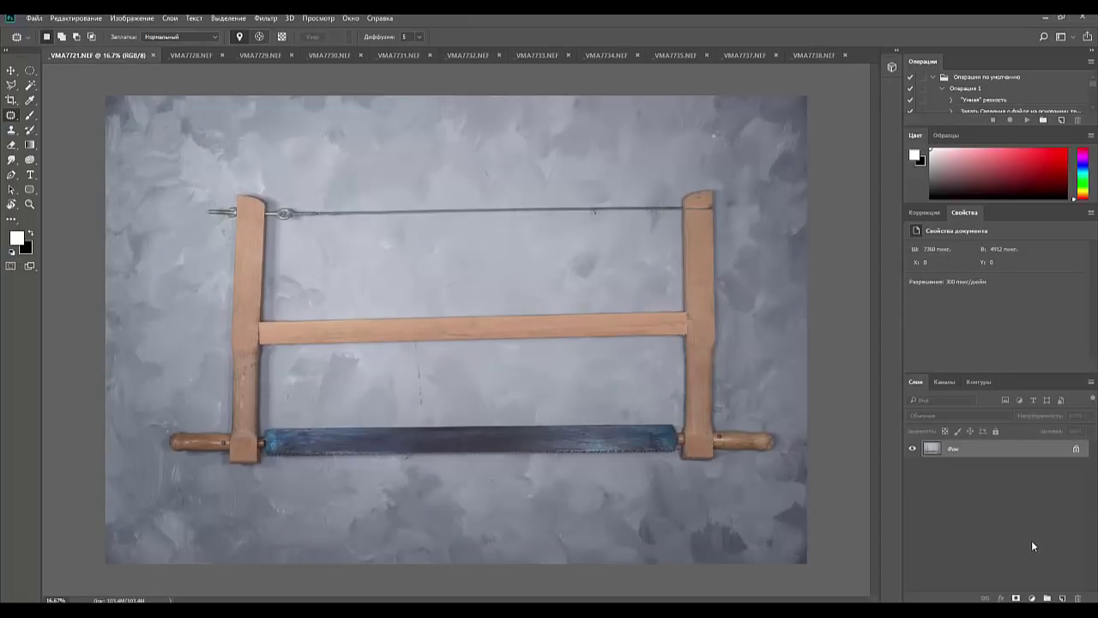
click(924, 212)
click(931, 242)
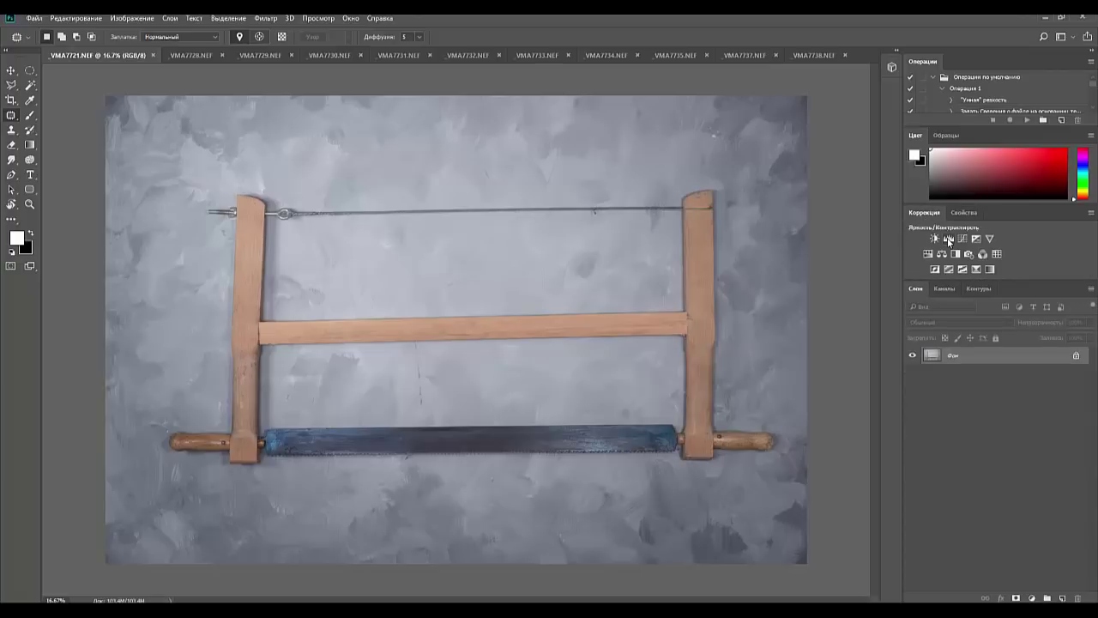
drag(925, 330, 934, 330)
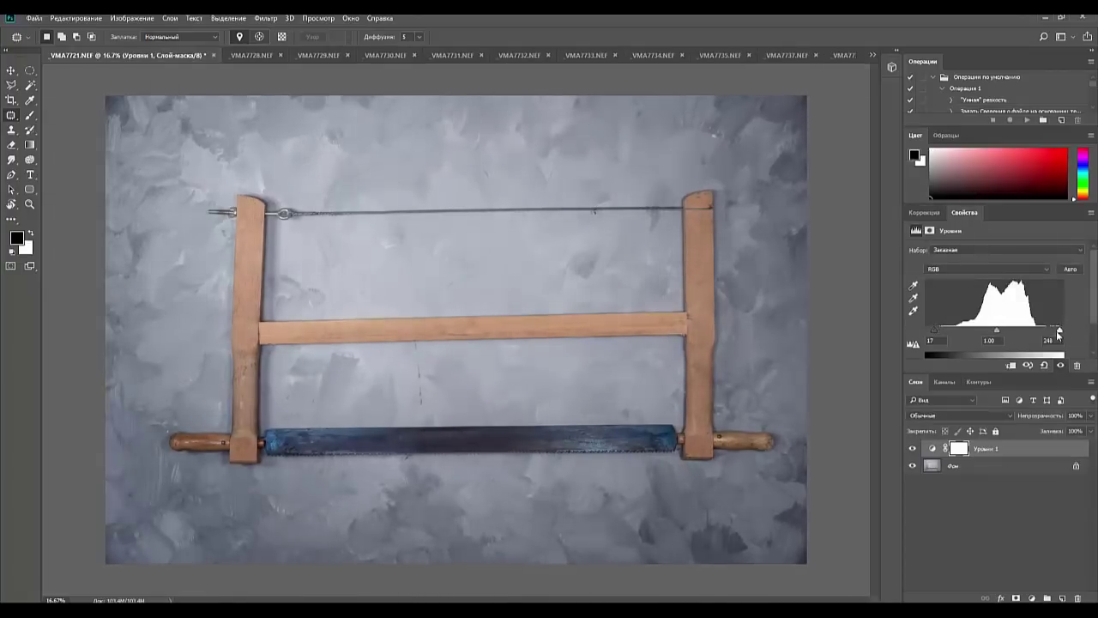
drag(1064, 329, 1040, 332)
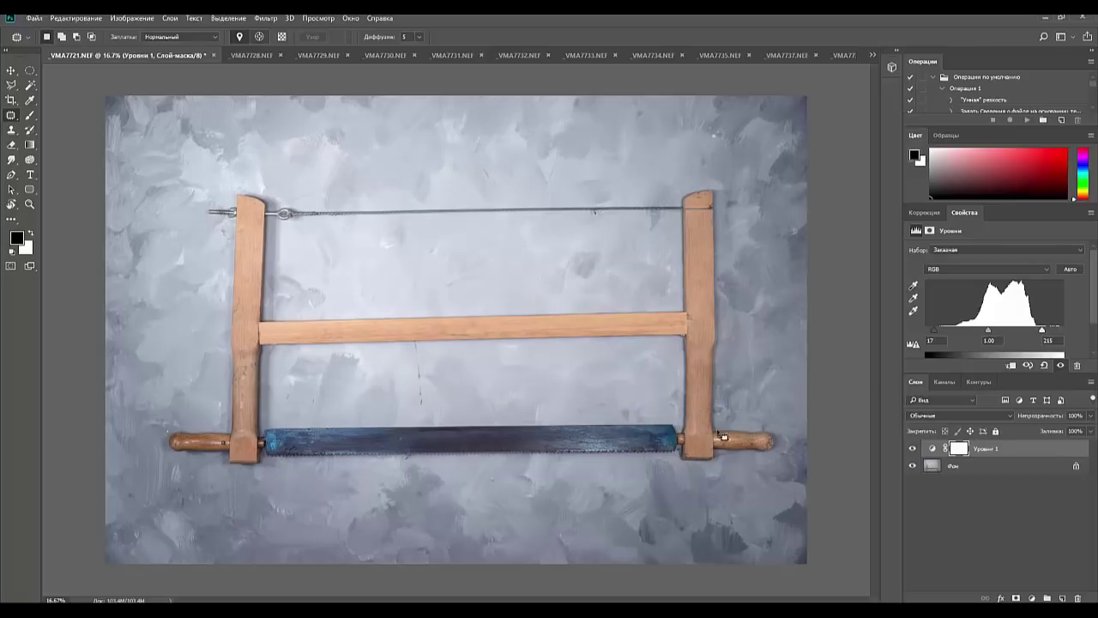
Try to level the wooden frame saw's crossbar with a slightly clockwise-rotated crop.
click(11, 100)
drag(812, 148, 821, 103)
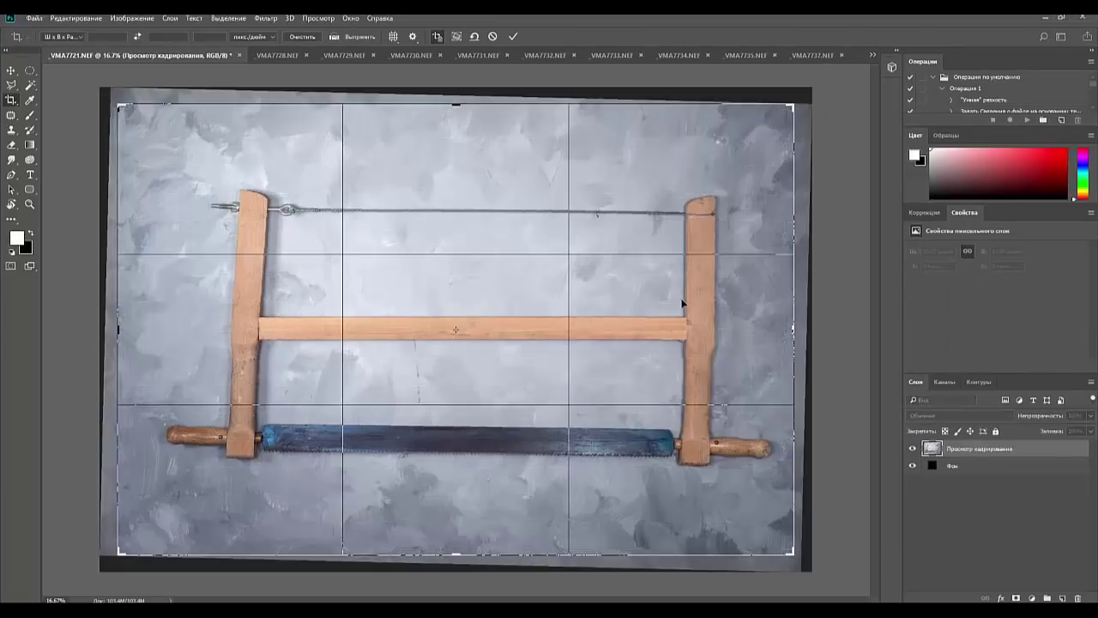
key(Return)
key(ctrl+l)
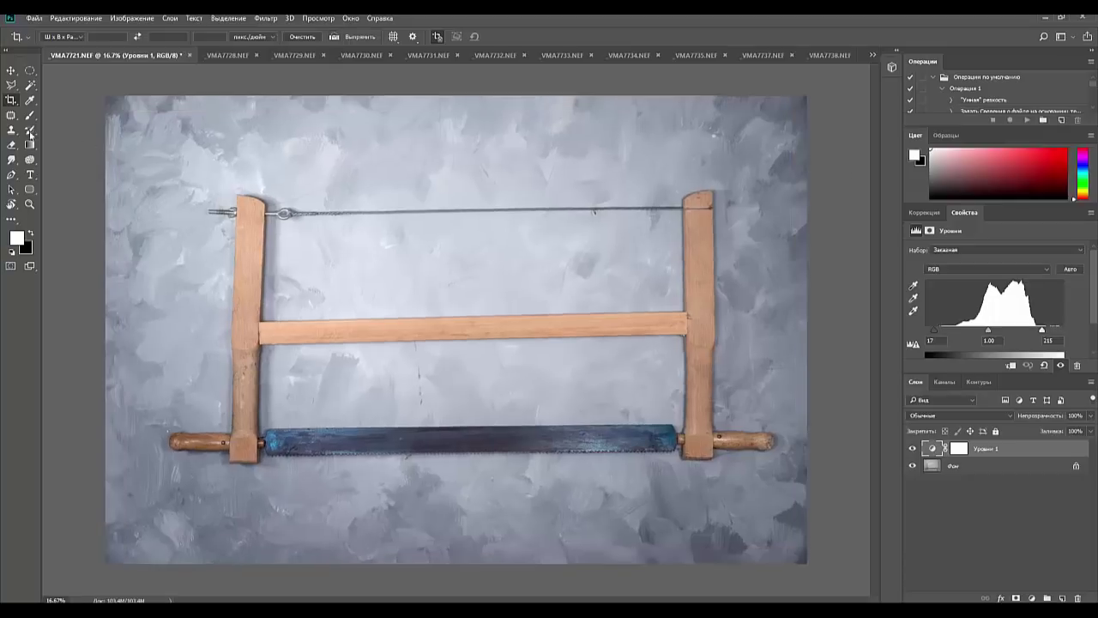
Straighten the wooden frame saw by rotating the photo slightly clockwise and cropping it inside the tilted edges.
click(11, 100)
drag(849, 70, 833, 85)
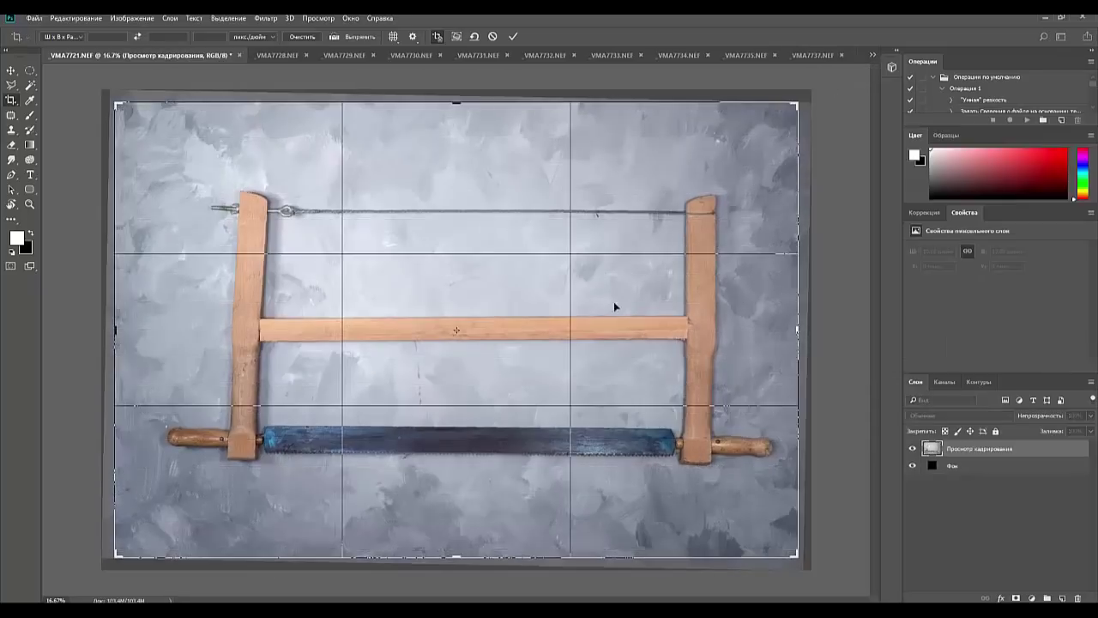
double_click(605, 312)
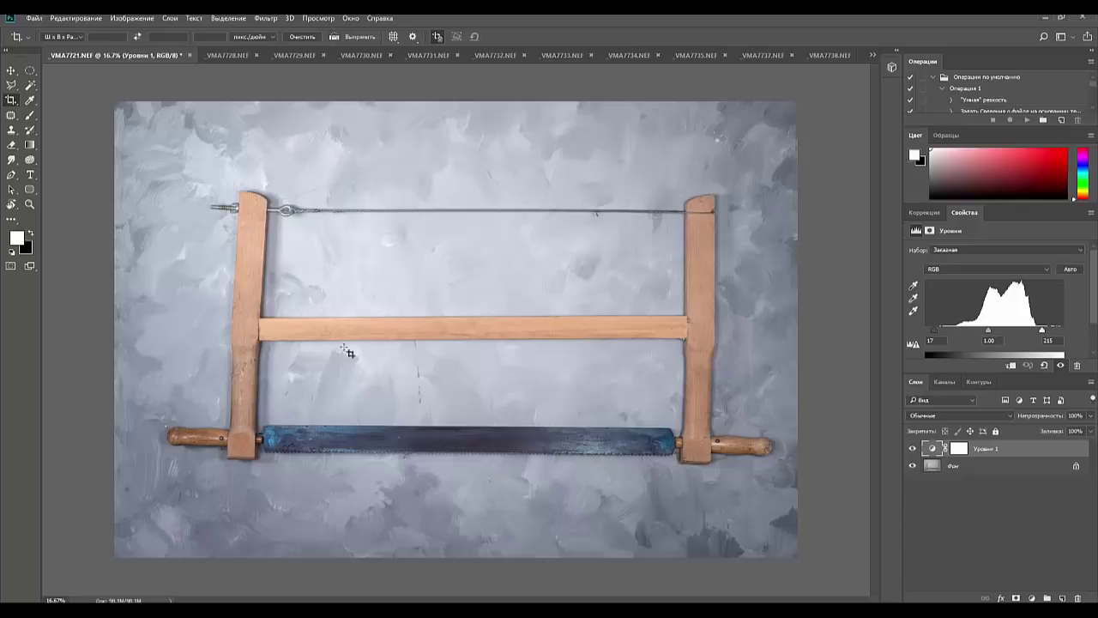
click(11, 99)
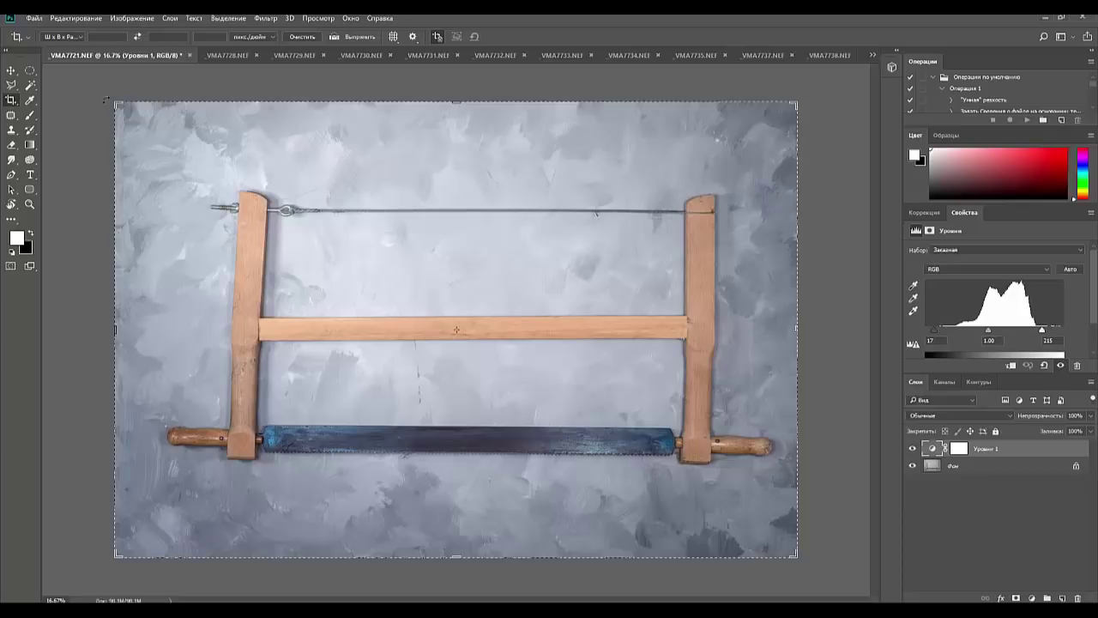
click(108, 101)
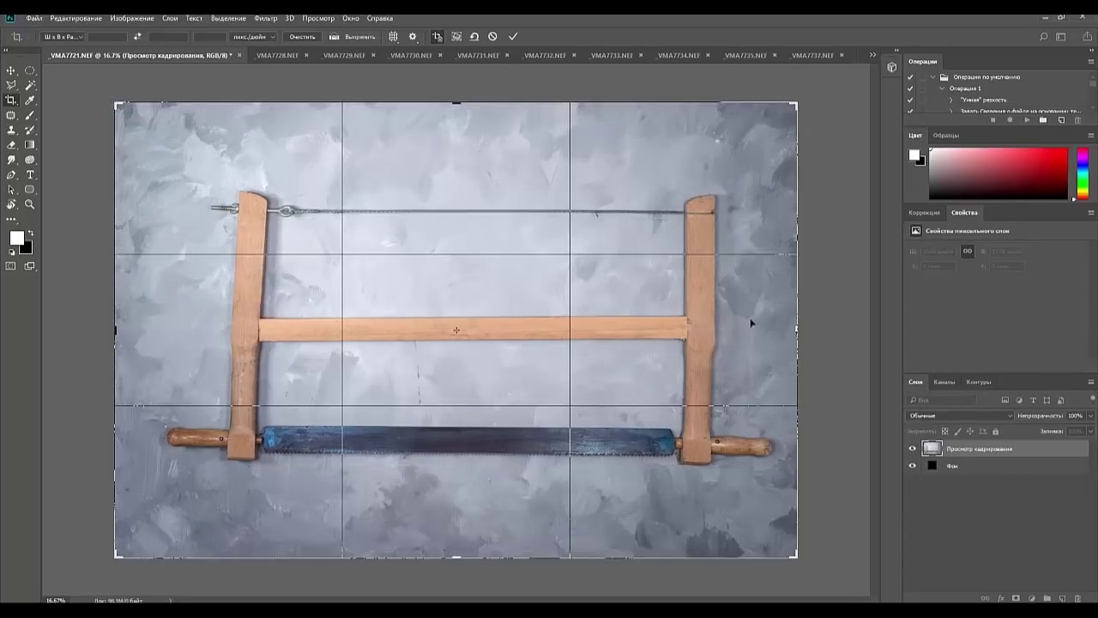
key(Return)
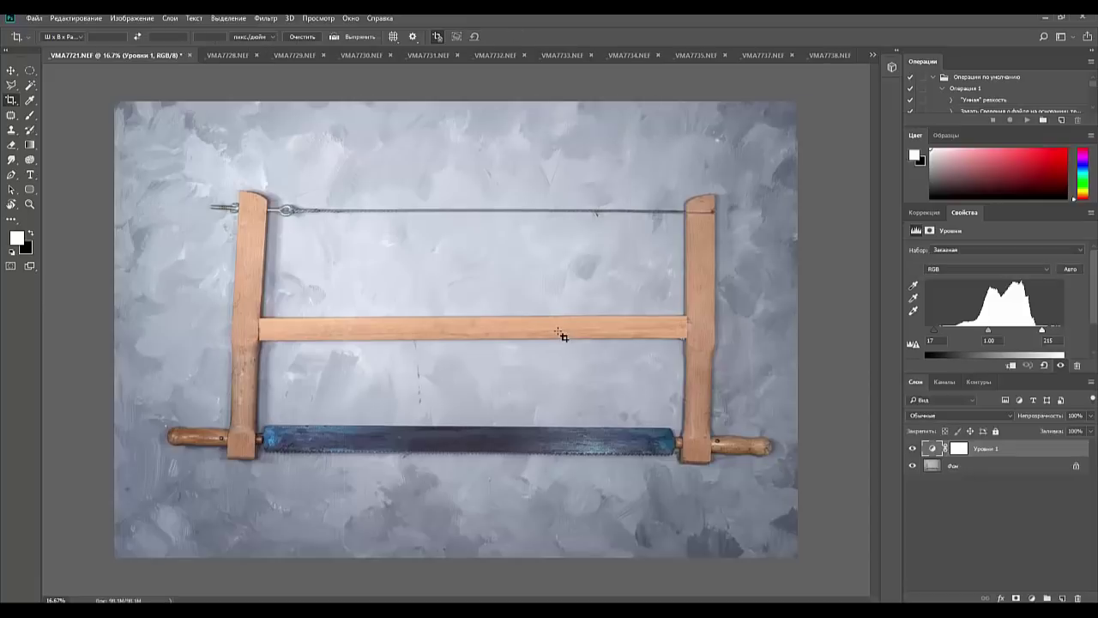